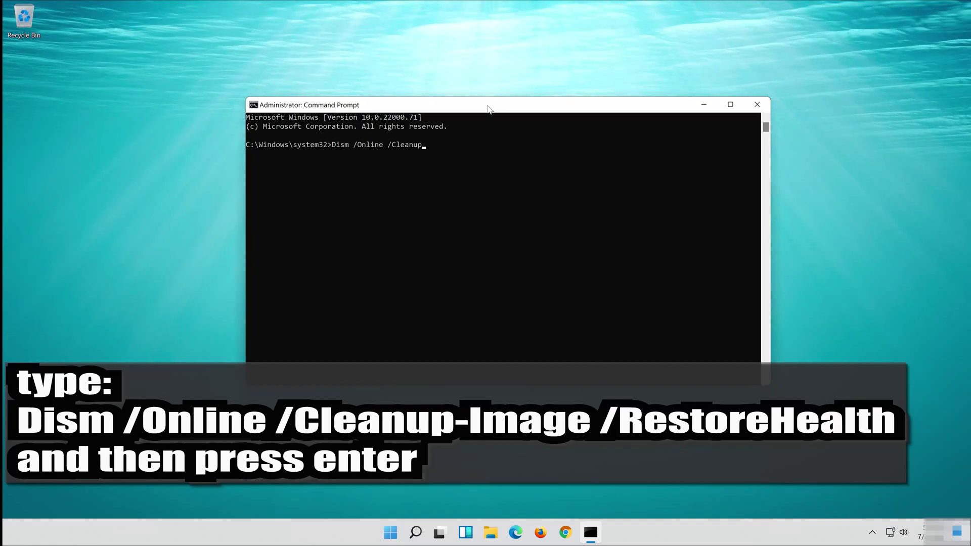
Run Dism /Online /Cleanup-Image /RestoreHealth in the administrator Command Prompt, and exit it when the repair completes.
text(-I)
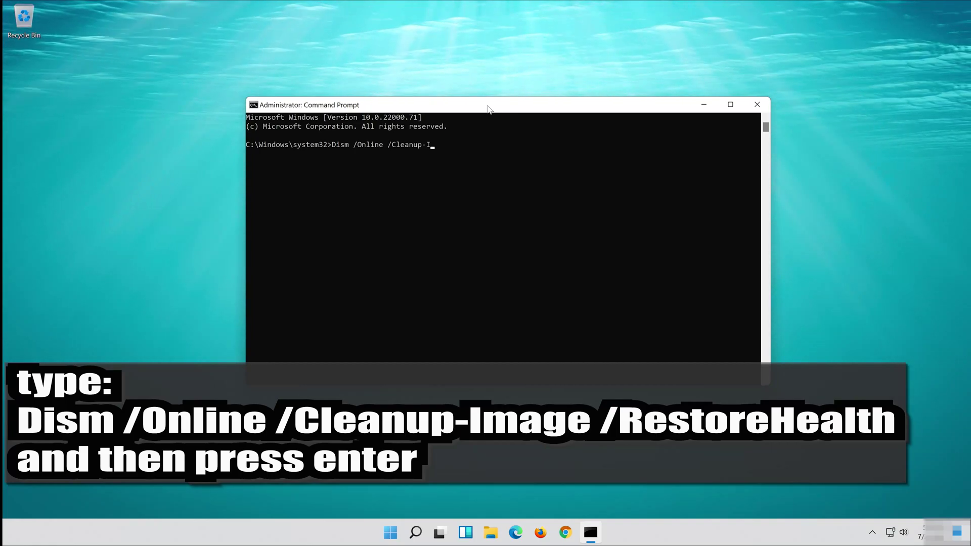
text(mage)
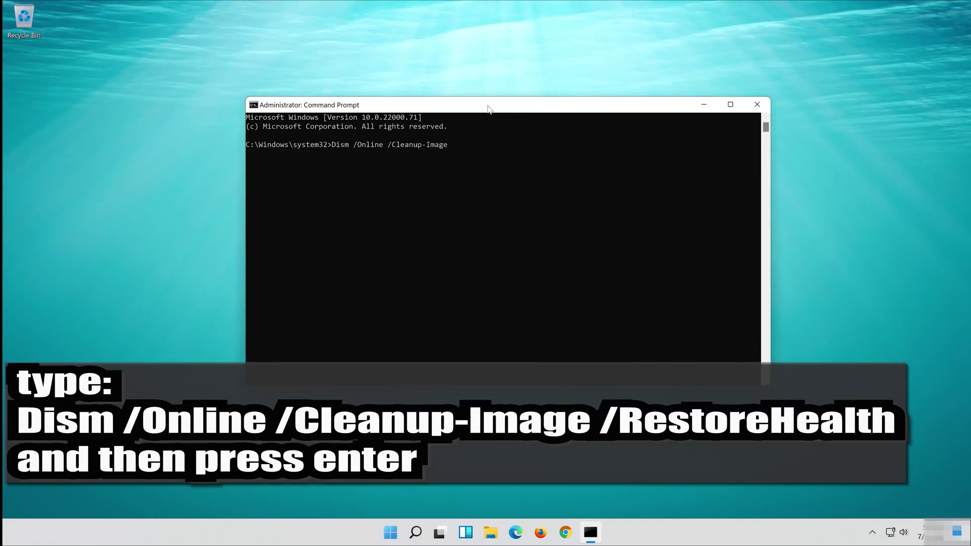
text( /Rest)
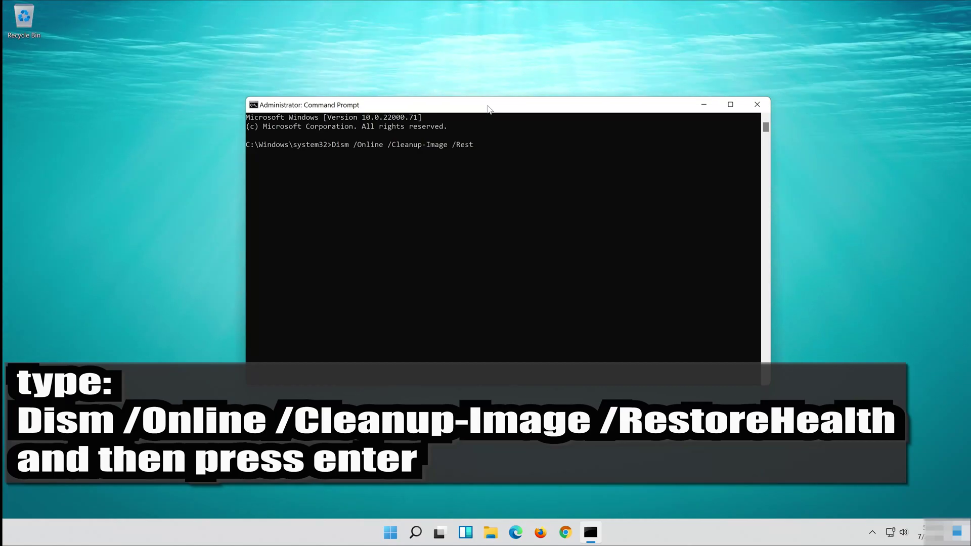
text(oreHealth)
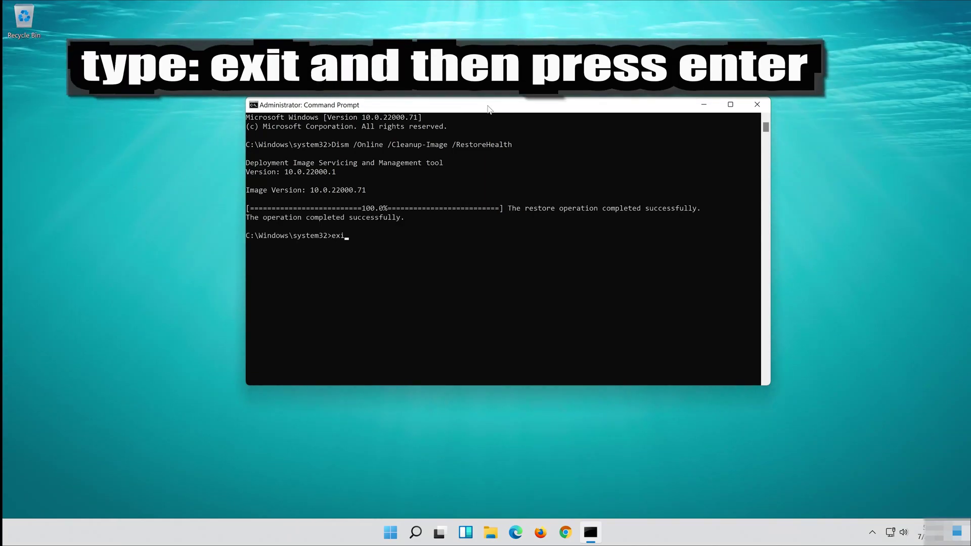
text(t)
key(Return)
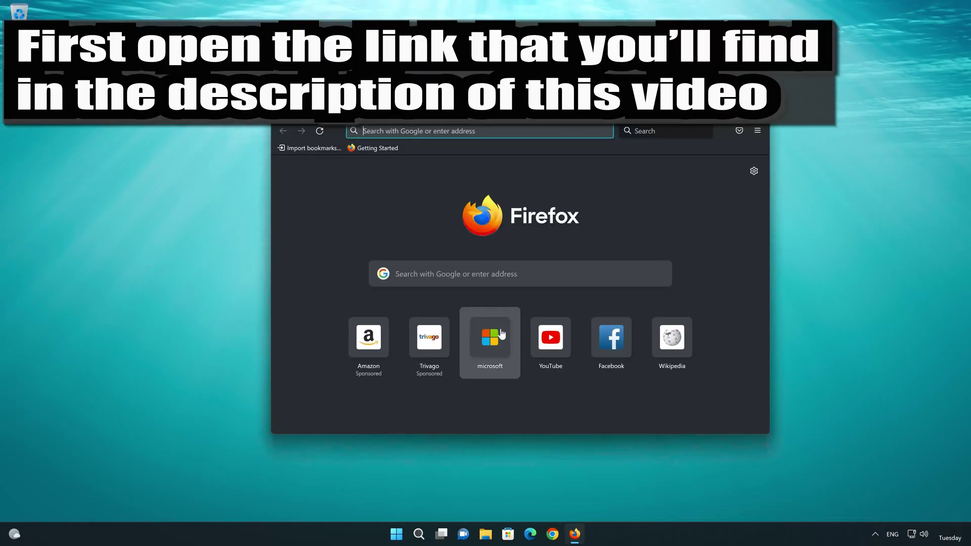
Open the copied link to Microsoft's Windows 11 download page and download the Create Windows 11 Installation Media tool, closing the browser when done.
right_click(455, 131)
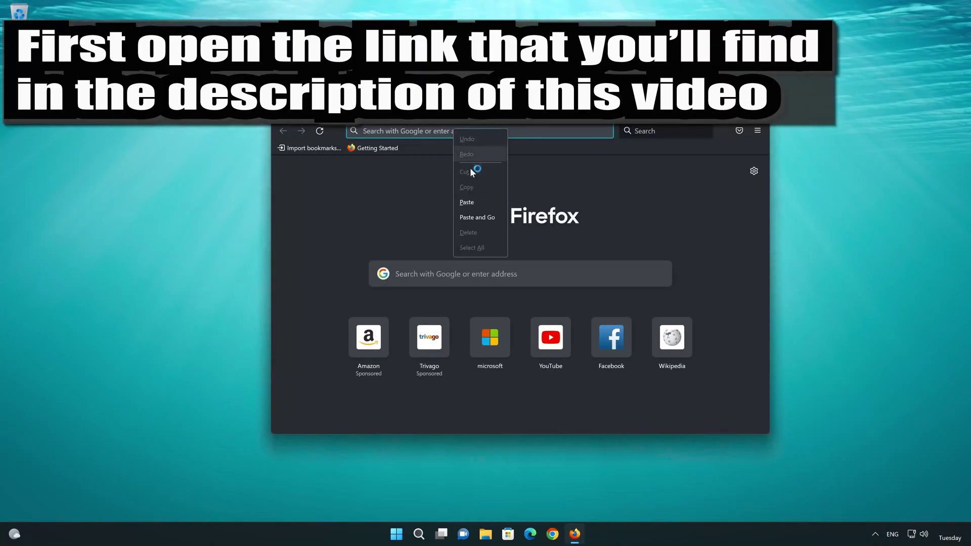
click(481, 218)
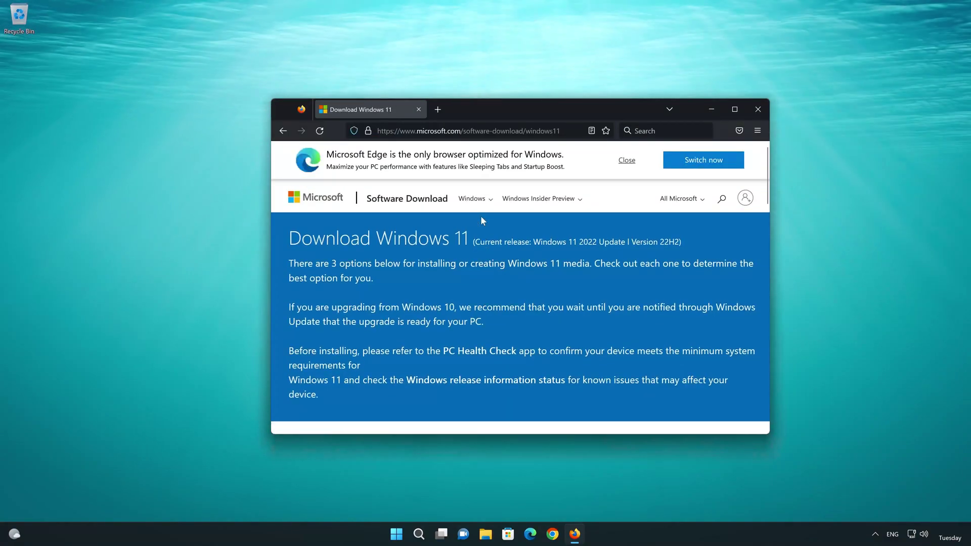
scroll(481, 220, down, 6)
scroll(358, 281, down, 1)
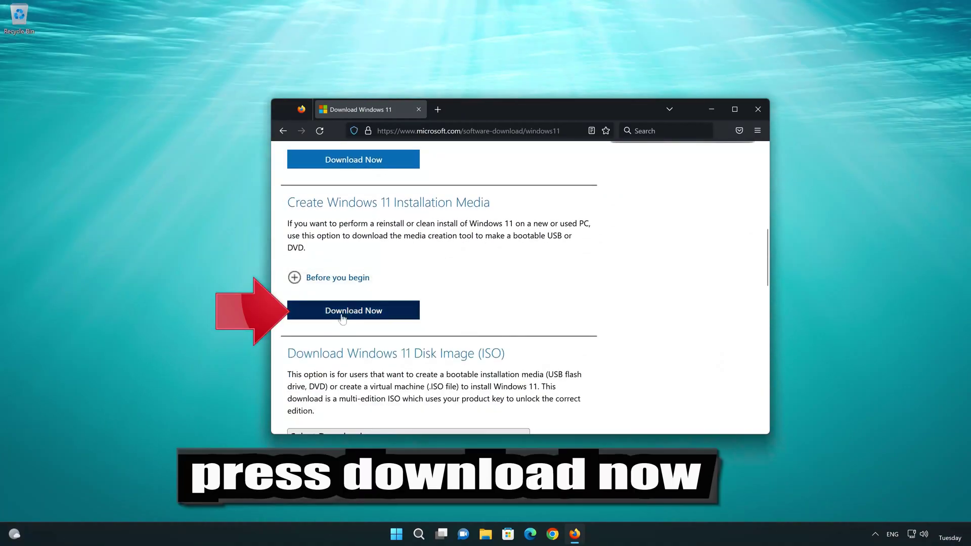
click(371, 313)
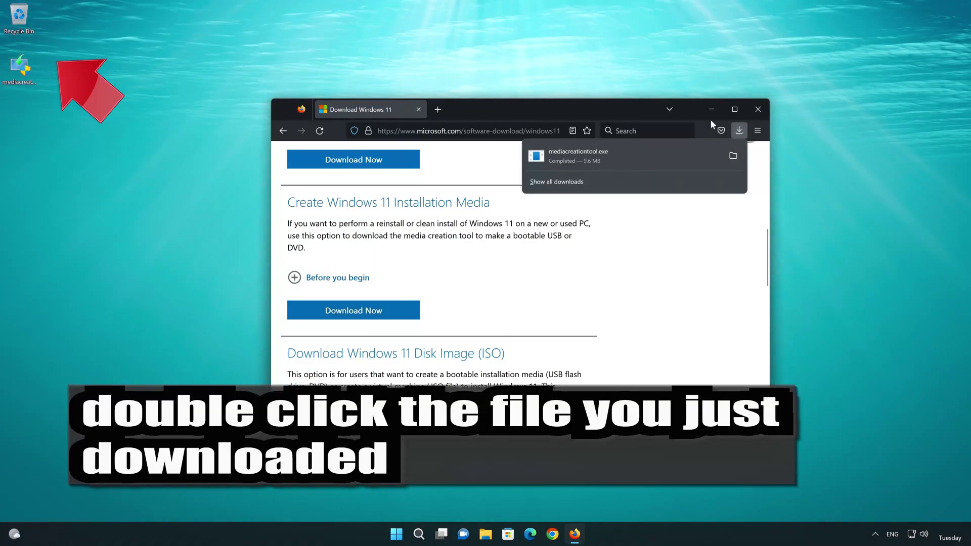
click(756, 109)
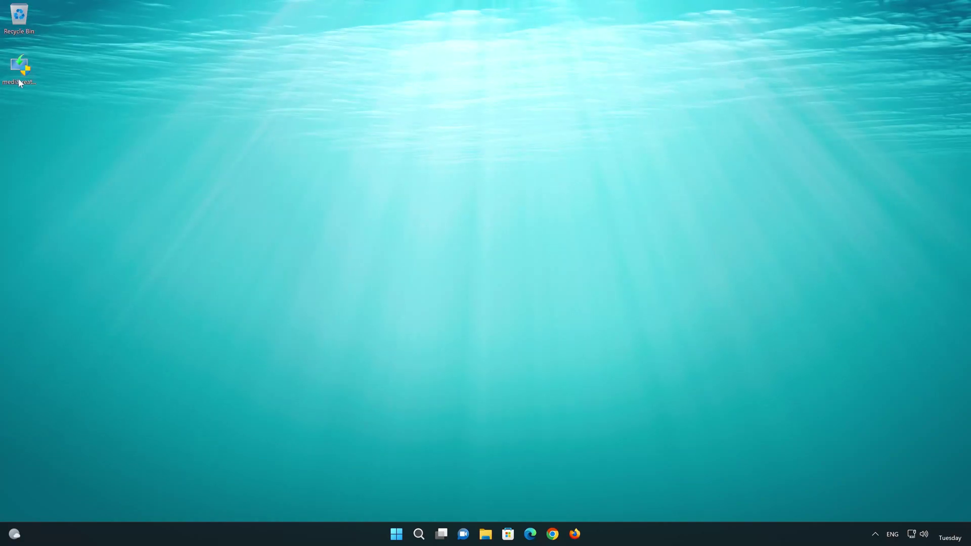
Run the downloaded mediacreationtool from the desktop, allow it to make changes, and accept its license terms.
click(20, 83)
double_click(19, 81)
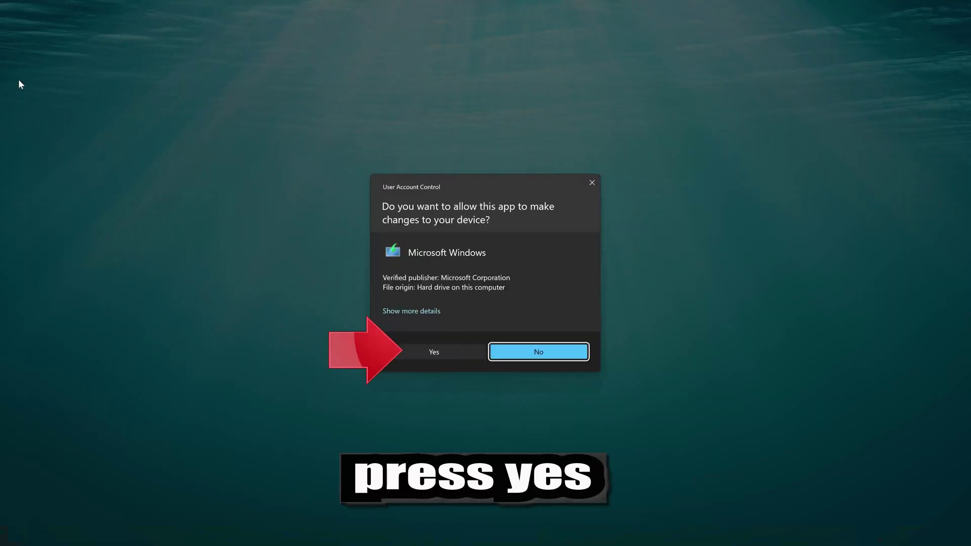
click(429, 353)
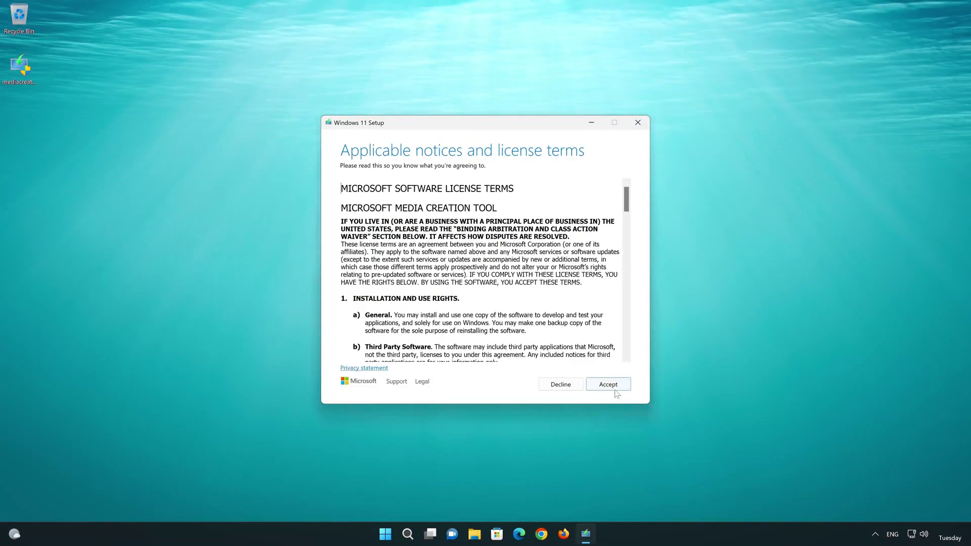
click(615, 387)
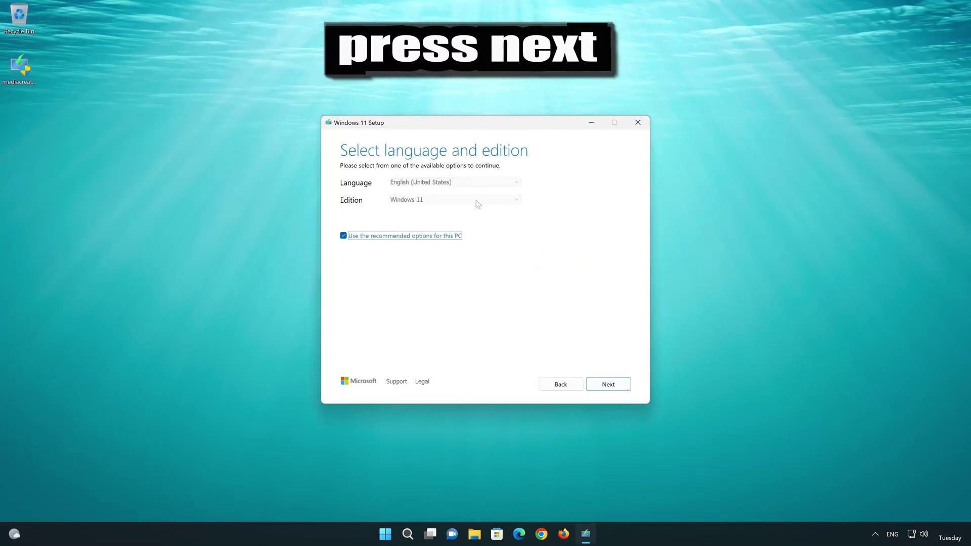
Create a Windows 11 ISO file with the recommended language and edition, saved as "Windows 11" on the Desktop, and finish the wizard.
click(621, 389)
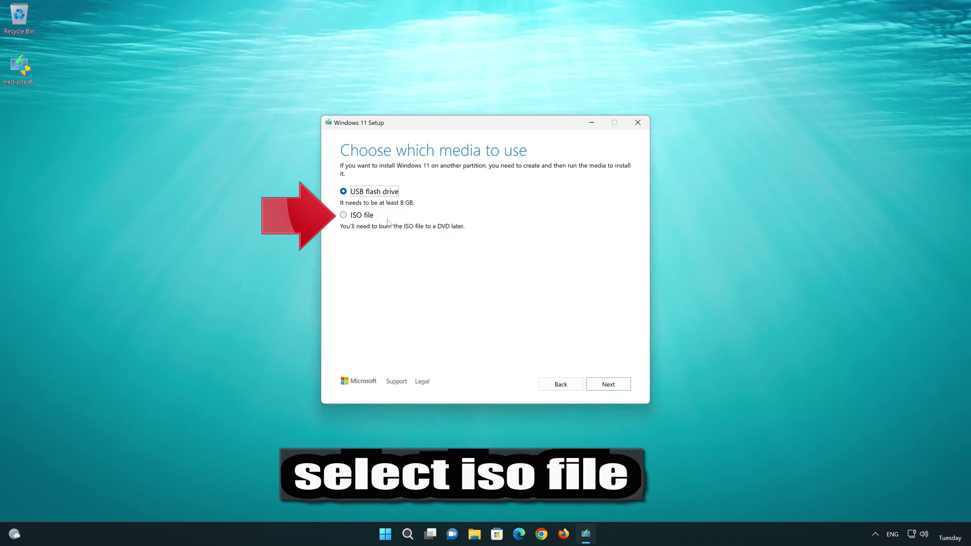
click(344, 215)
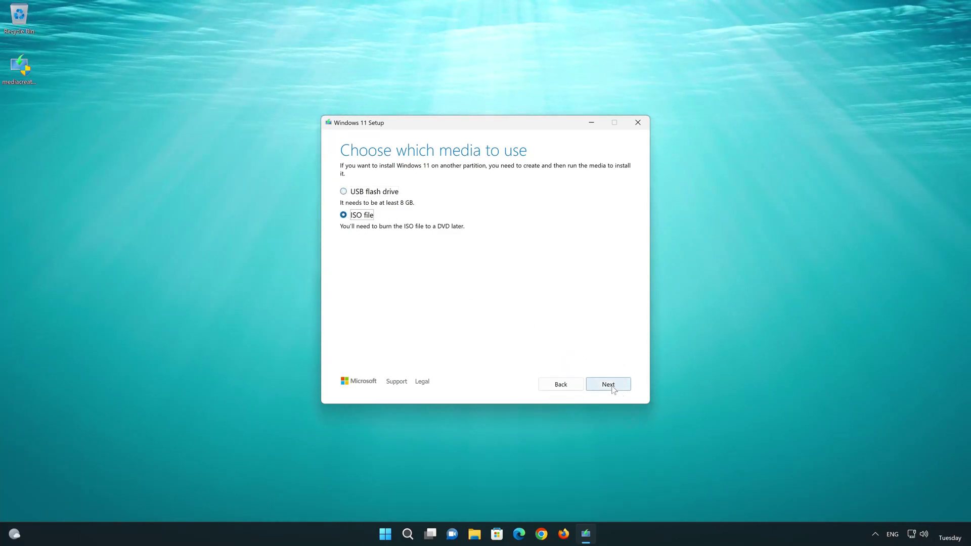
click(613, 389)
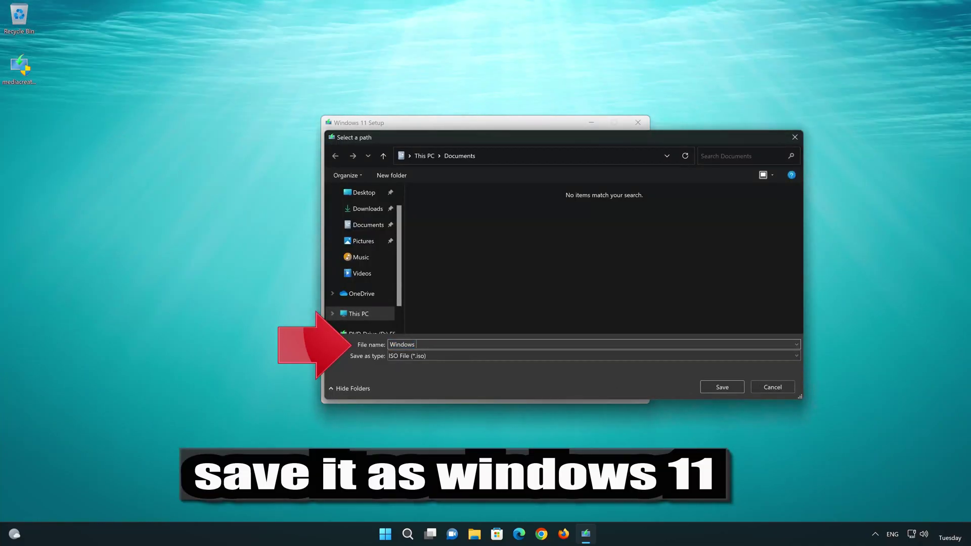
text(11)
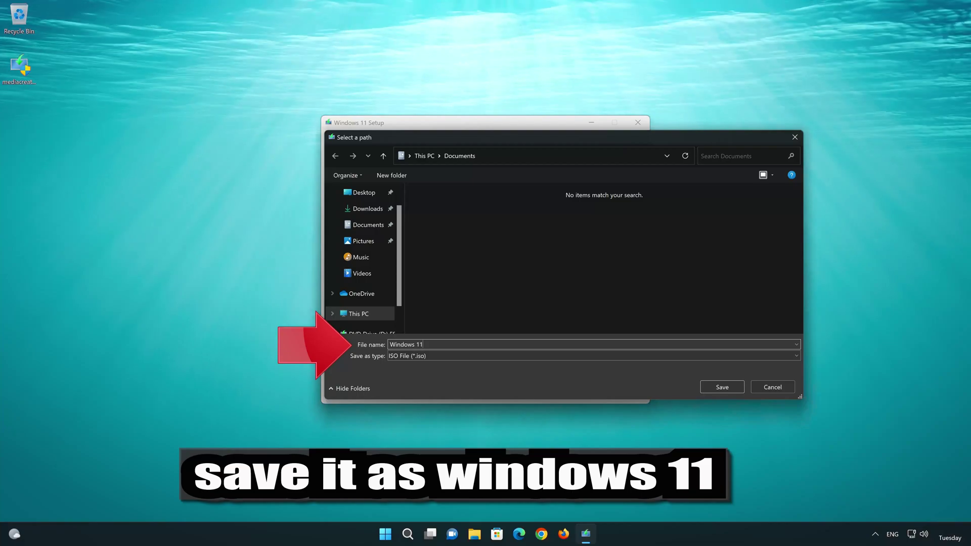
click(369, 196)
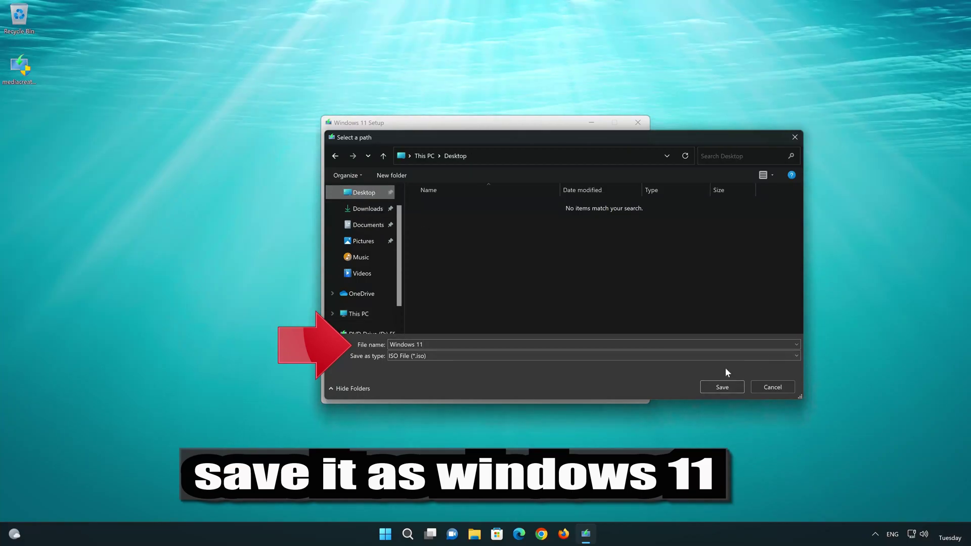
click(731, 388)
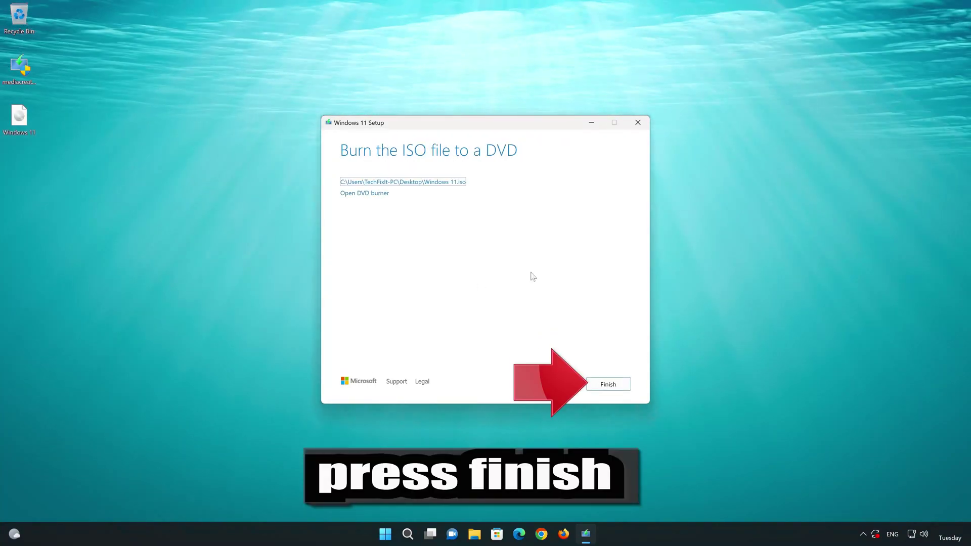
click(609, 385)
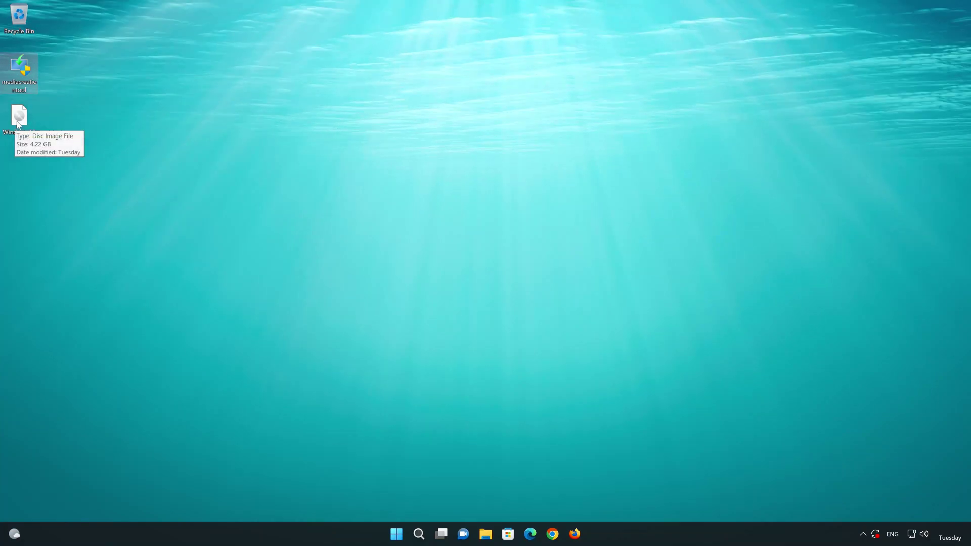
Mount the Windows 11 disc image from the desktop and run its setup application with permission to make changes, closing the drive's folder window.
double_click(18, 119)
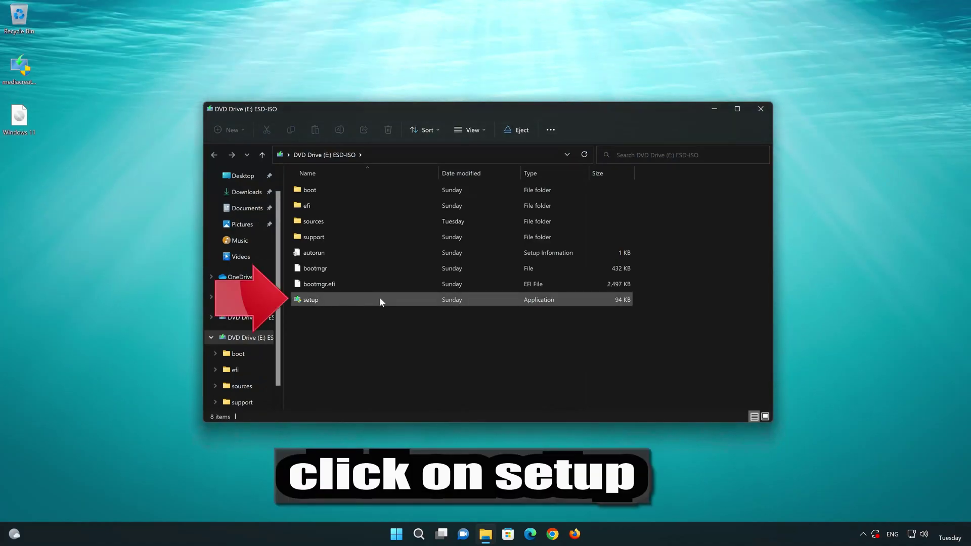
double_click(365, 301)
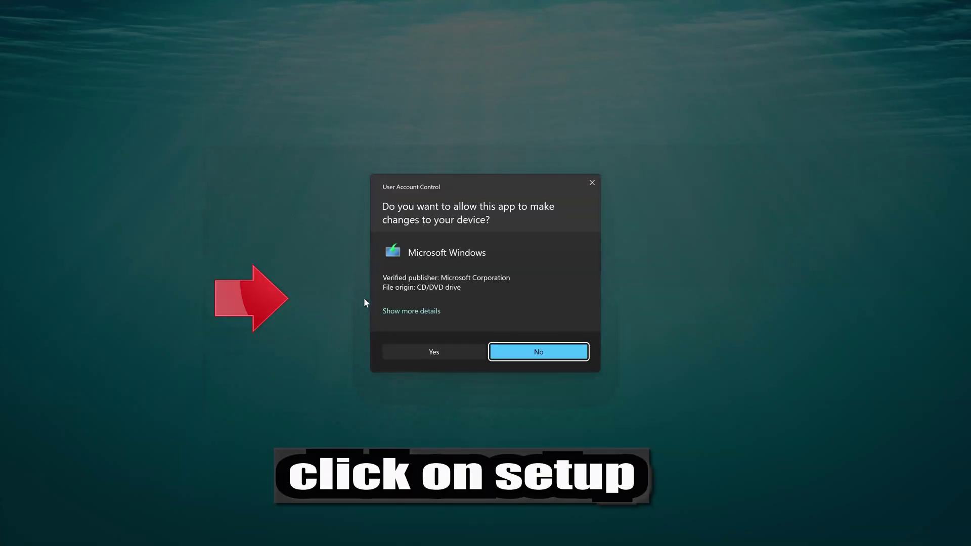
click(431, 352)
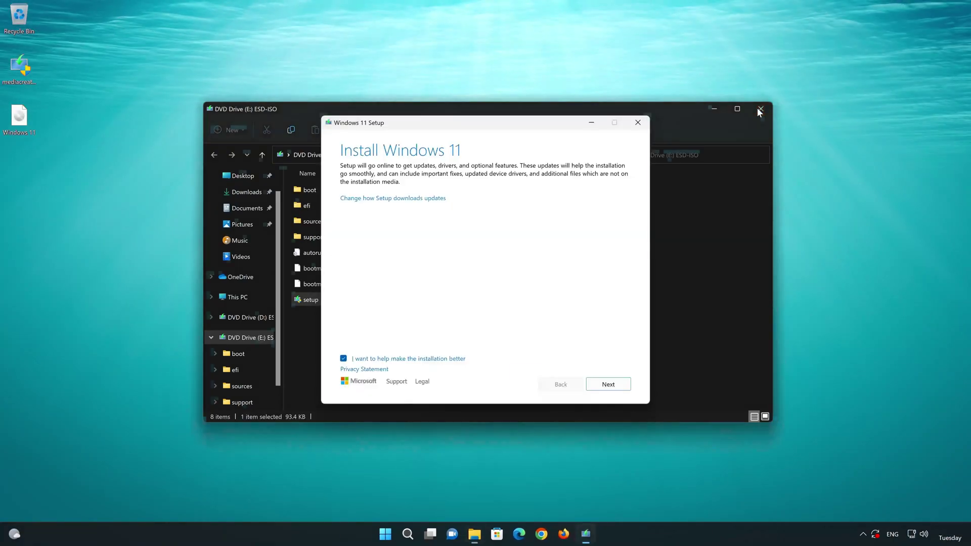
click(757, 108)
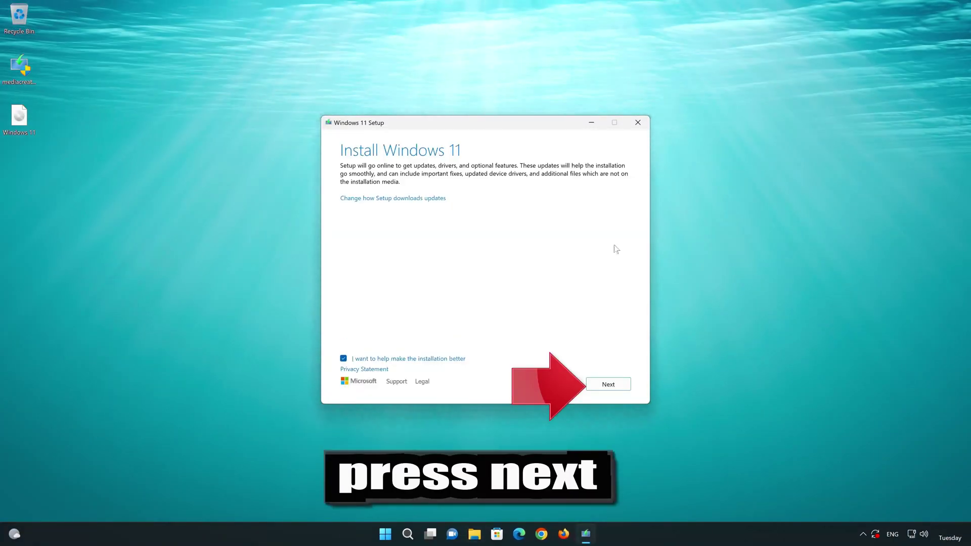
Accept the Windows 11 Setup license terms and start installing Windows 11 Pro with personal files and apps kept.
click(608, 385)
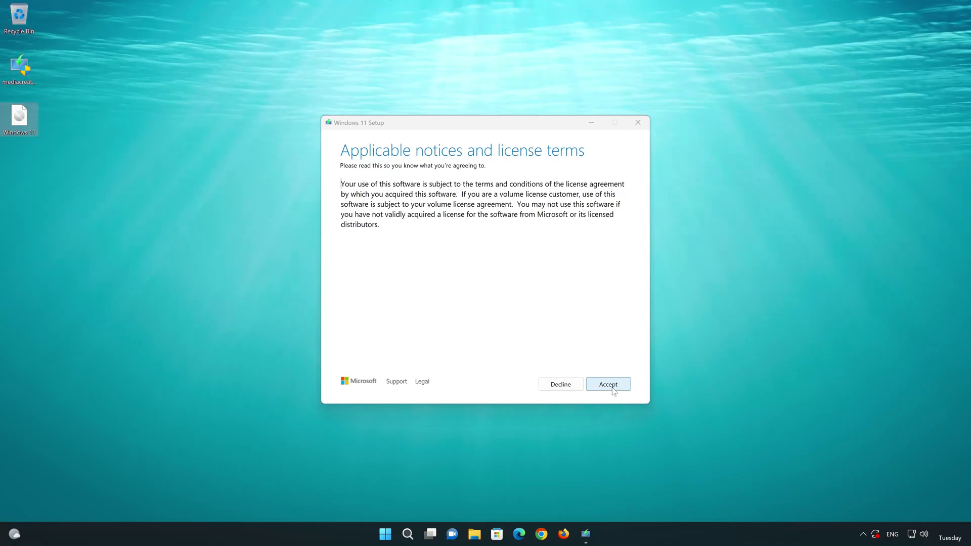
click(610, 386)
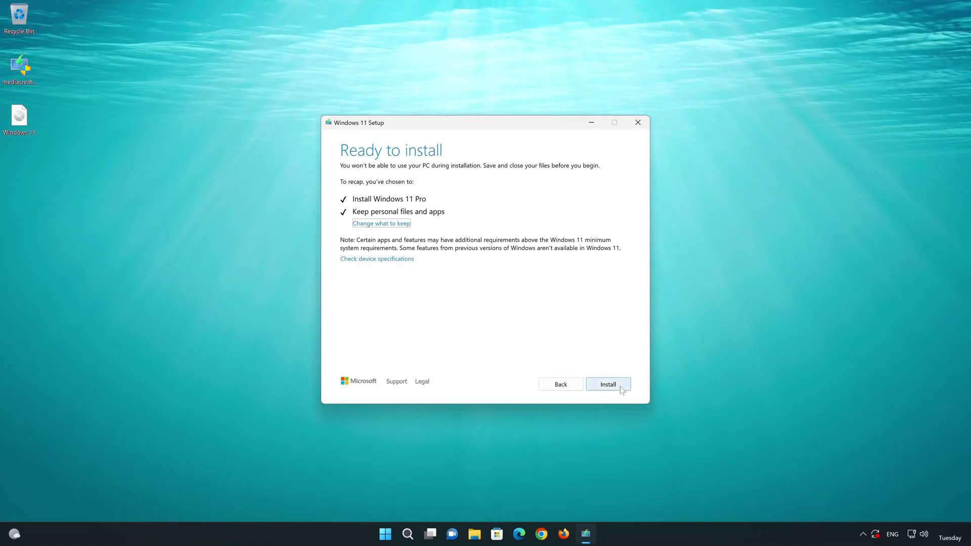
click(621, 387)
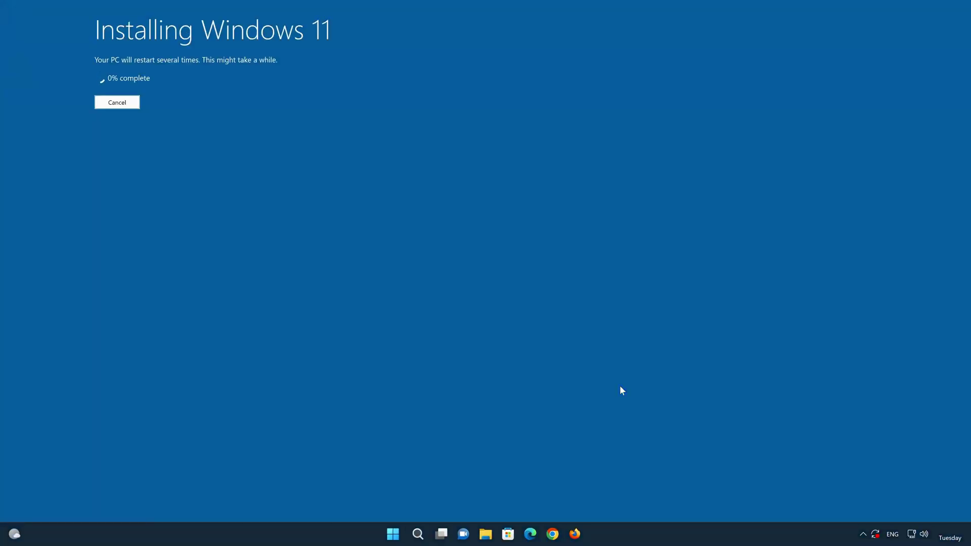